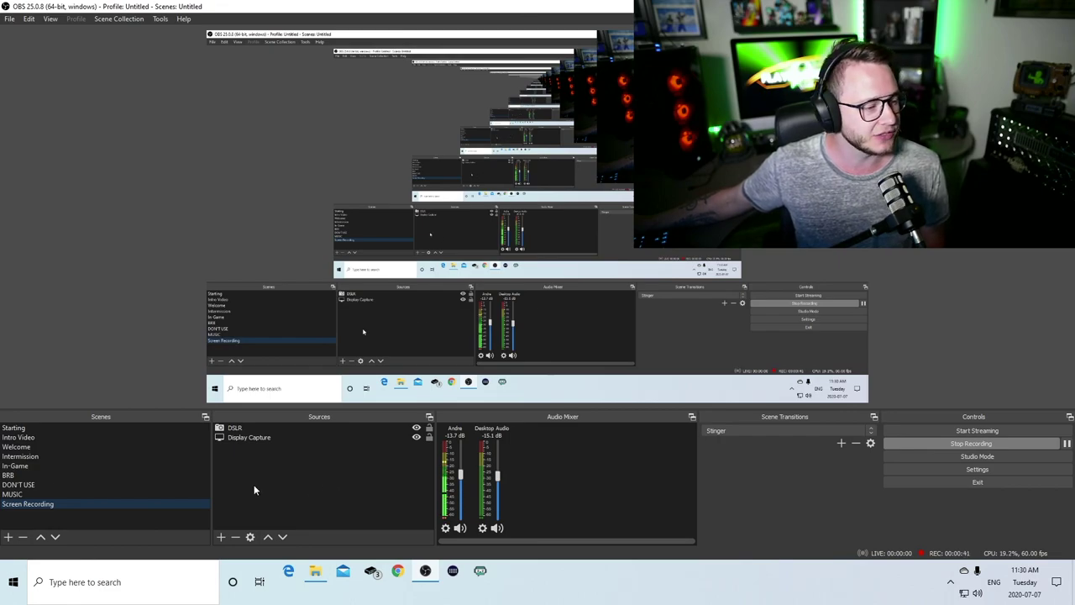
# Show the source types that can be added to the Screen Recording scene
pyautogui.click(220, 538)
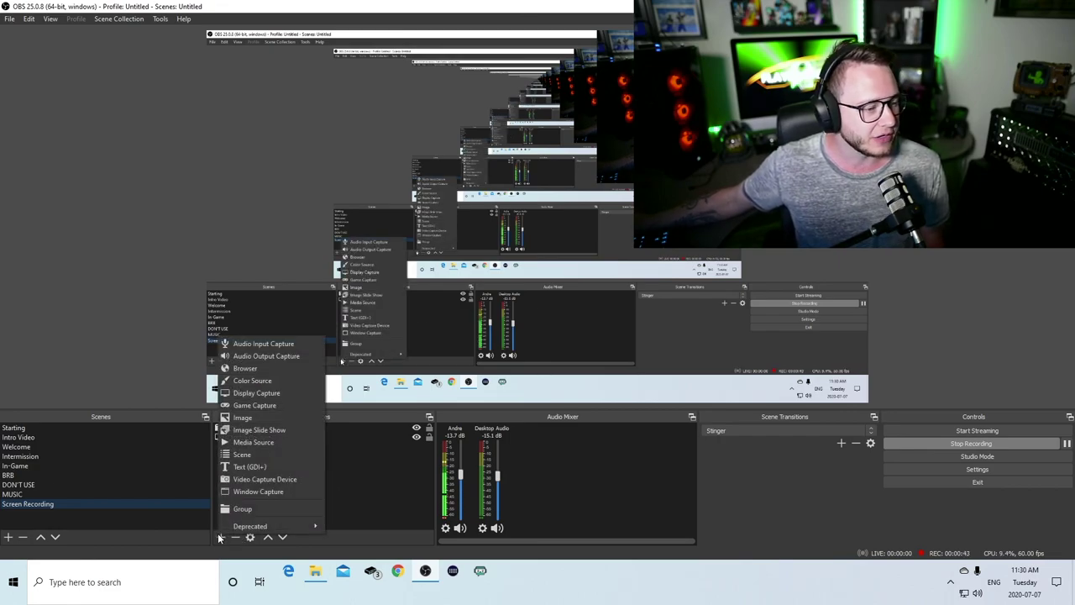
# Toggle the add-source menu without adding anything, then bring up the P2G folder in File Explorer
pyautogui.click(374, 466)
pyautogui.click(221, 537)
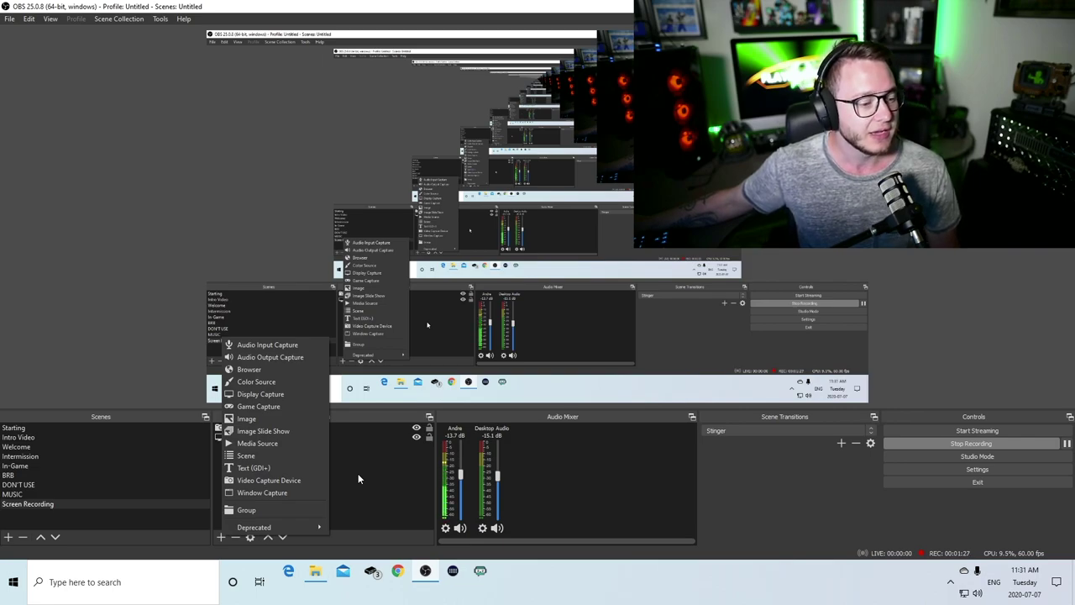
pyautogui.click(358, 479)
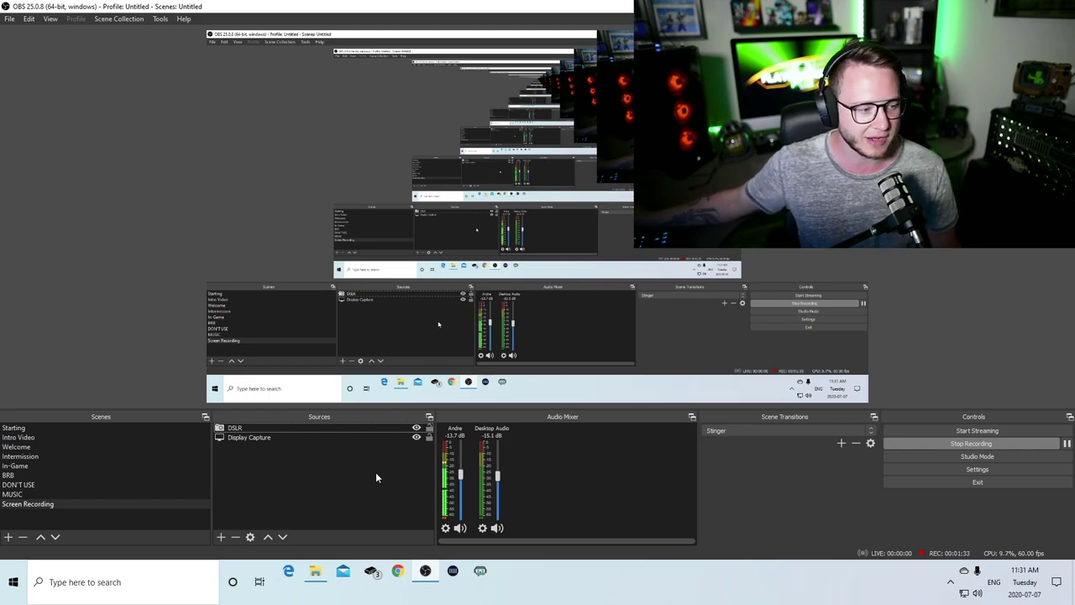
pyautogui.click(221, 536)
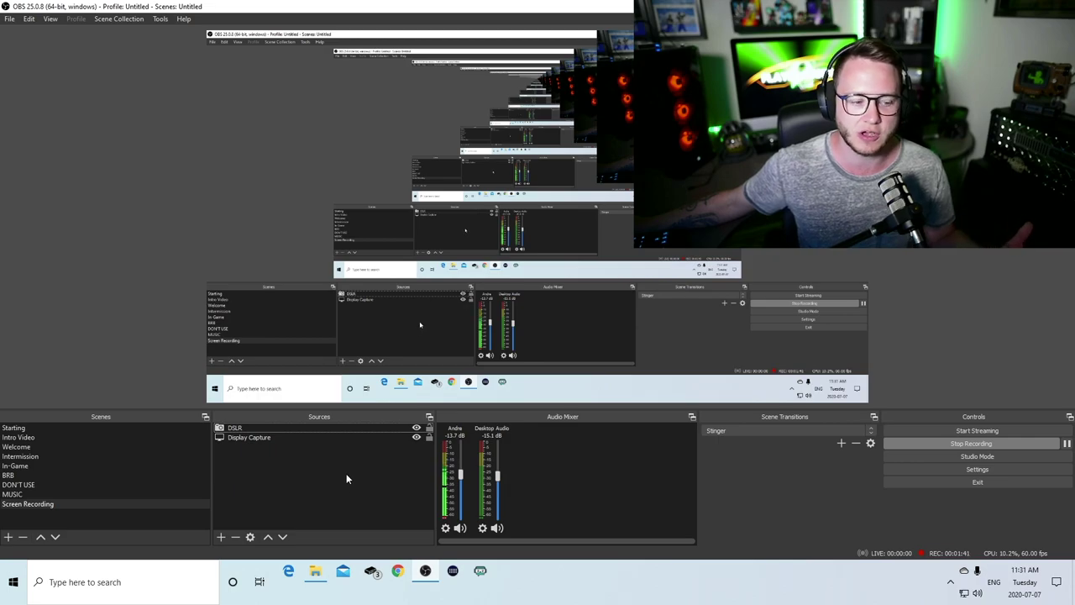
pyautogui.click(316, 572)
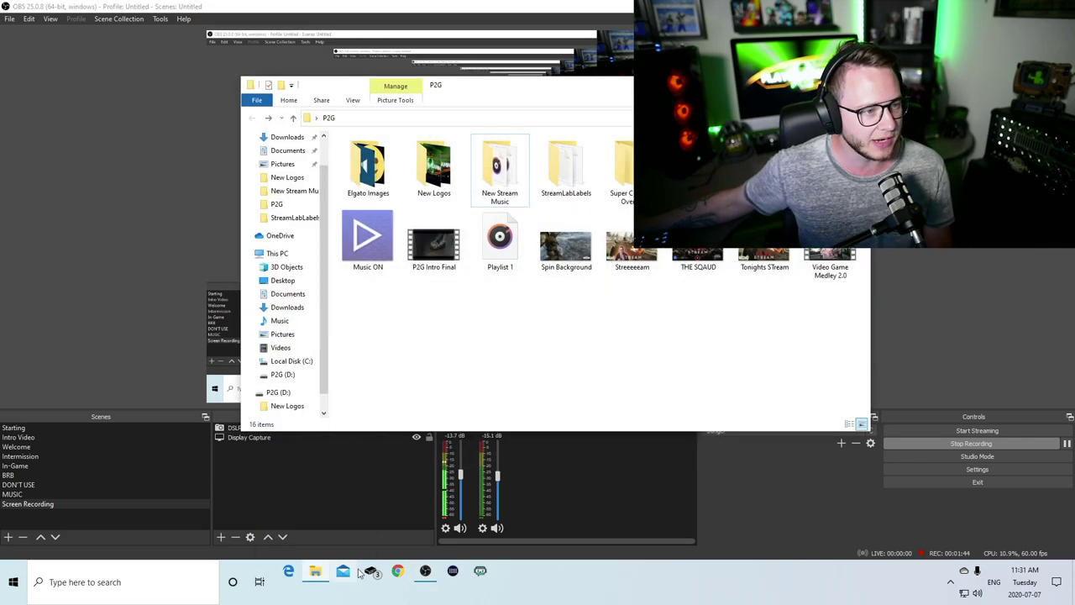
# Look inside New Stream Music, then return to P2G and select Playlist 1 to check its size
pyautogui.doubleClick(516, 163)
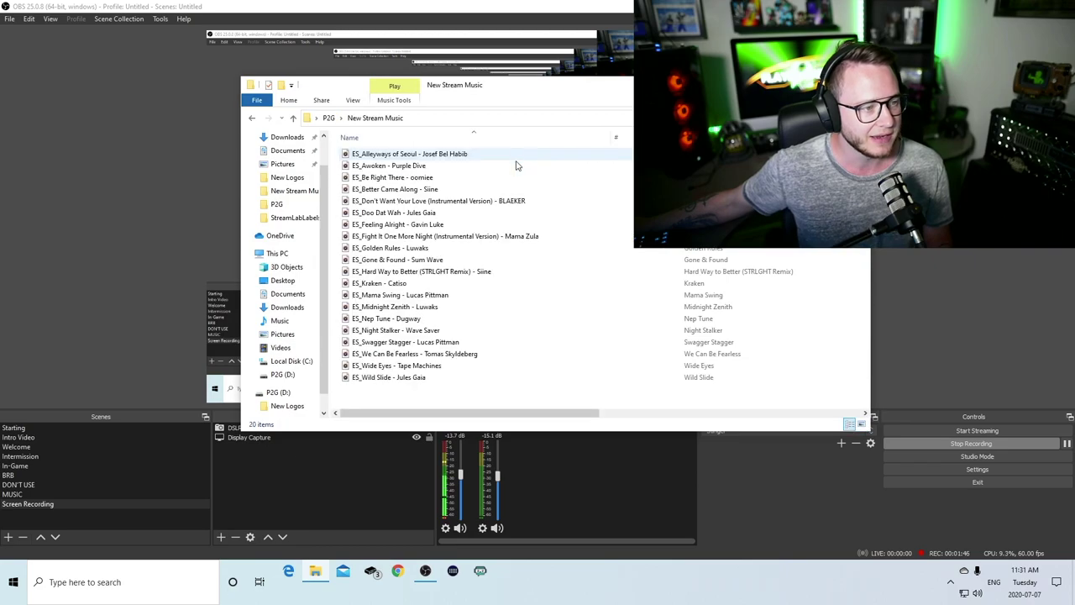
pyautogui.click(254, 118)
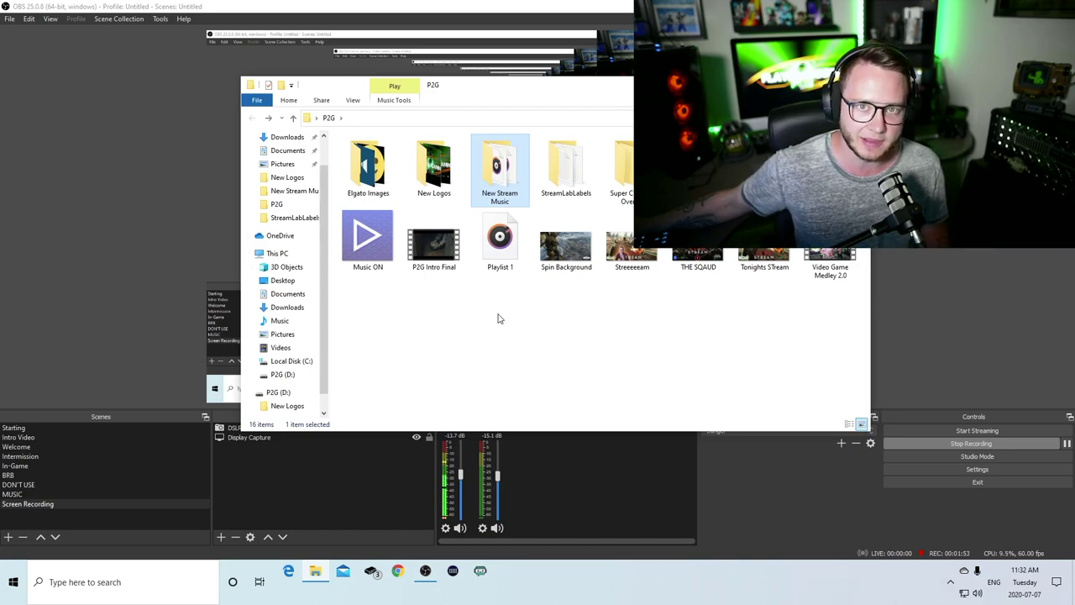
pyautogui.click(497, 265)
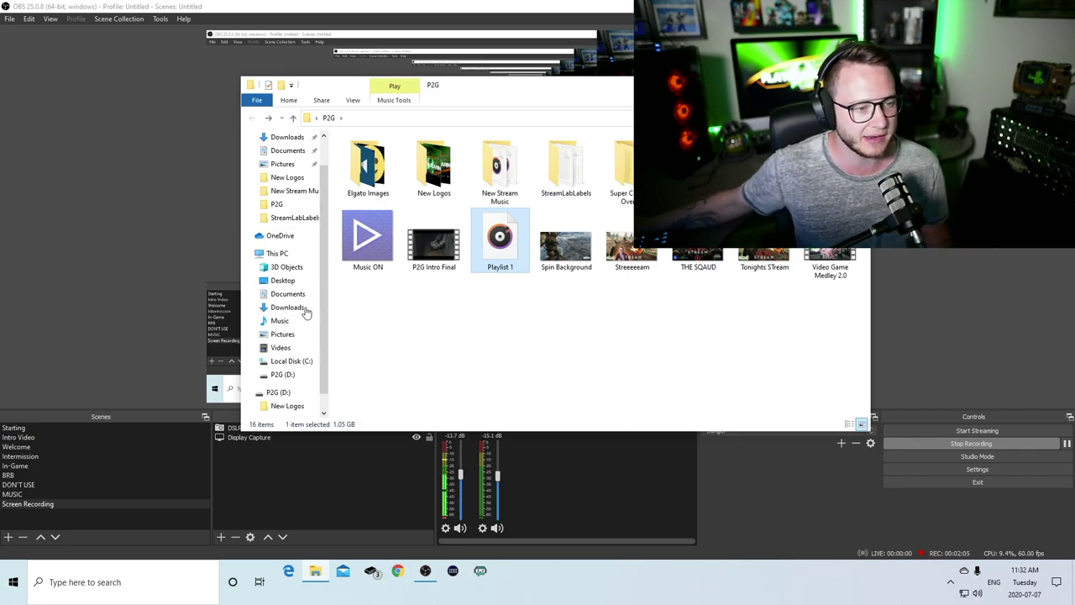
# Move the Explorer window left, reselect Playlist 1, then minimize Explorer back to OBS
pyautogui.moveTo(514, 92); pyautogui.dragTo(498, 103)
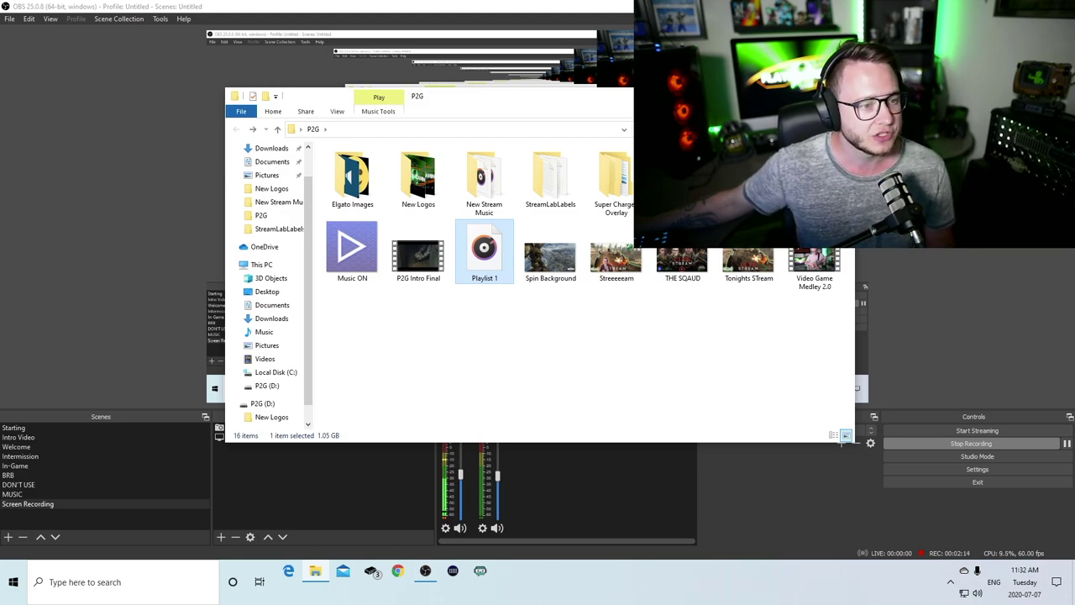
pyautogui.click(598, 344)
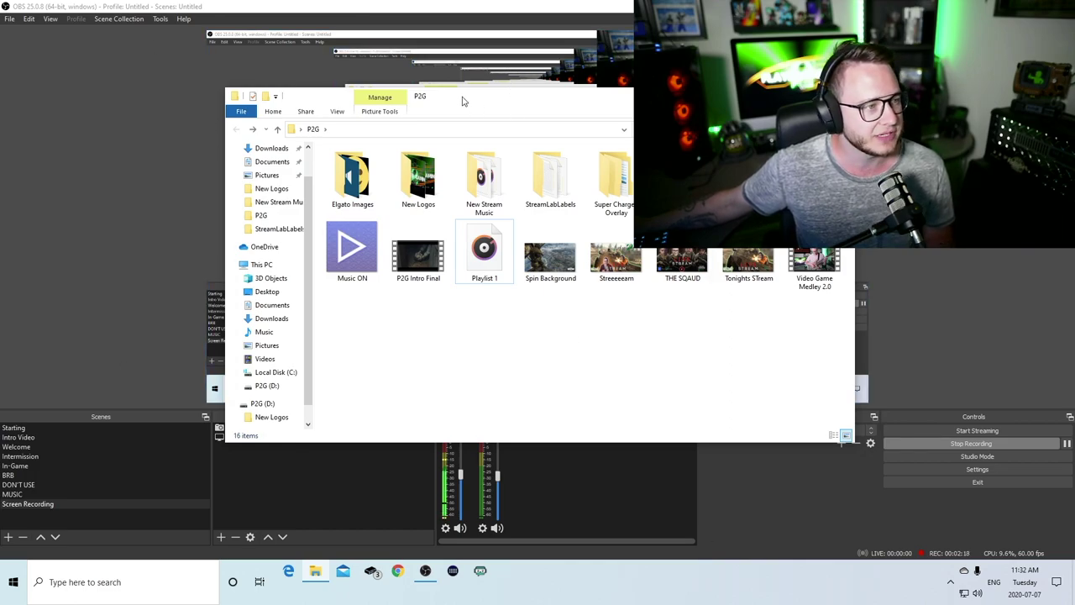
pyautogui.moveTo(504, 96); pyautogui.dragTo(465, 83)
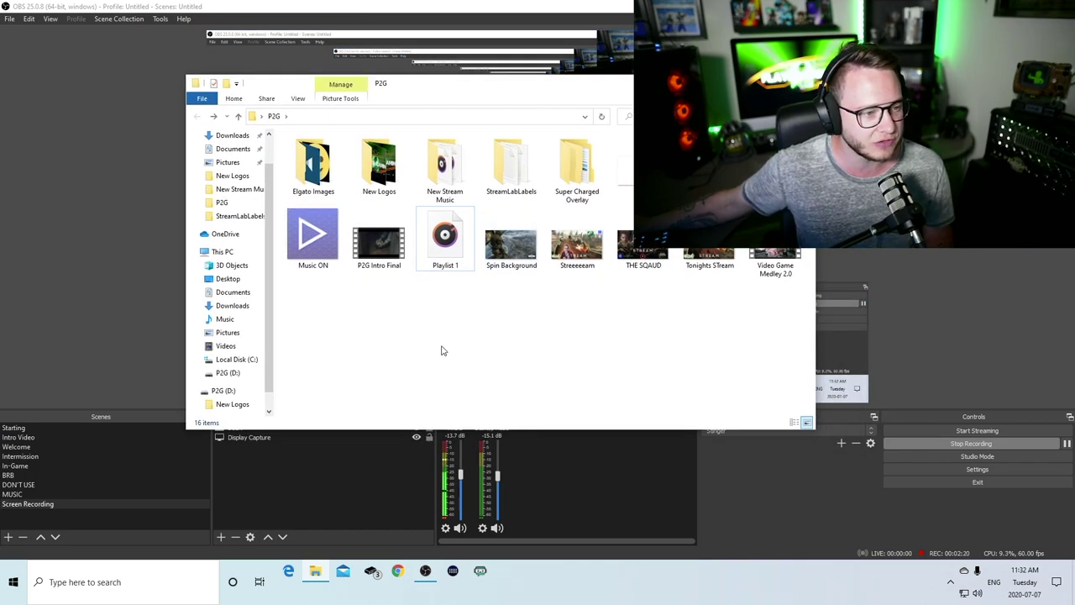
pyautogui.moveTo(441, 285); pyautogui.dragTo(452, 222)
pyautogui.moveTo(445, 239)
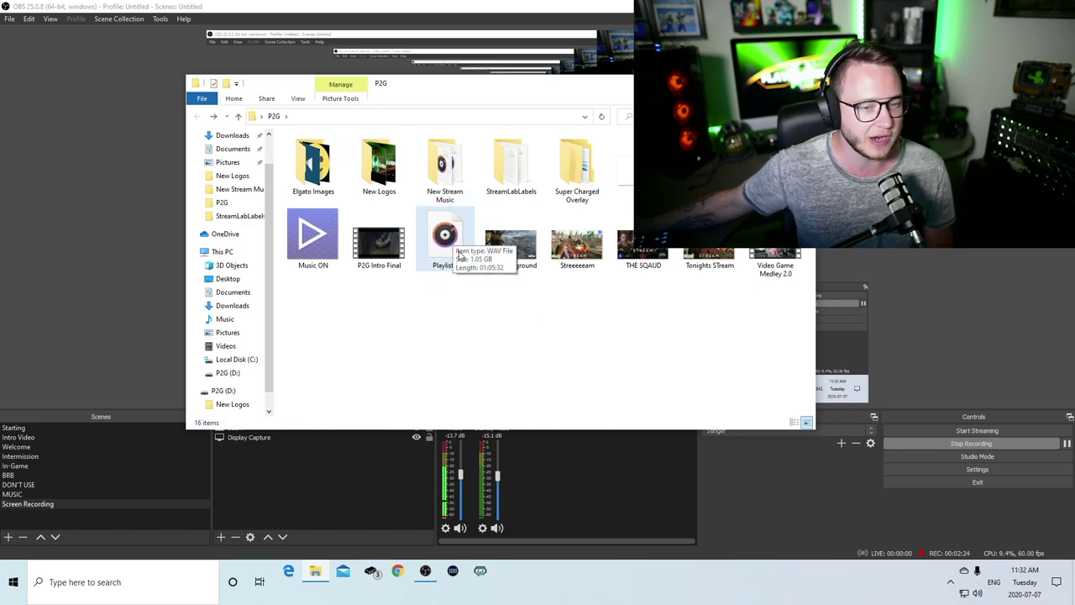
pyautogui.click(304, 435)
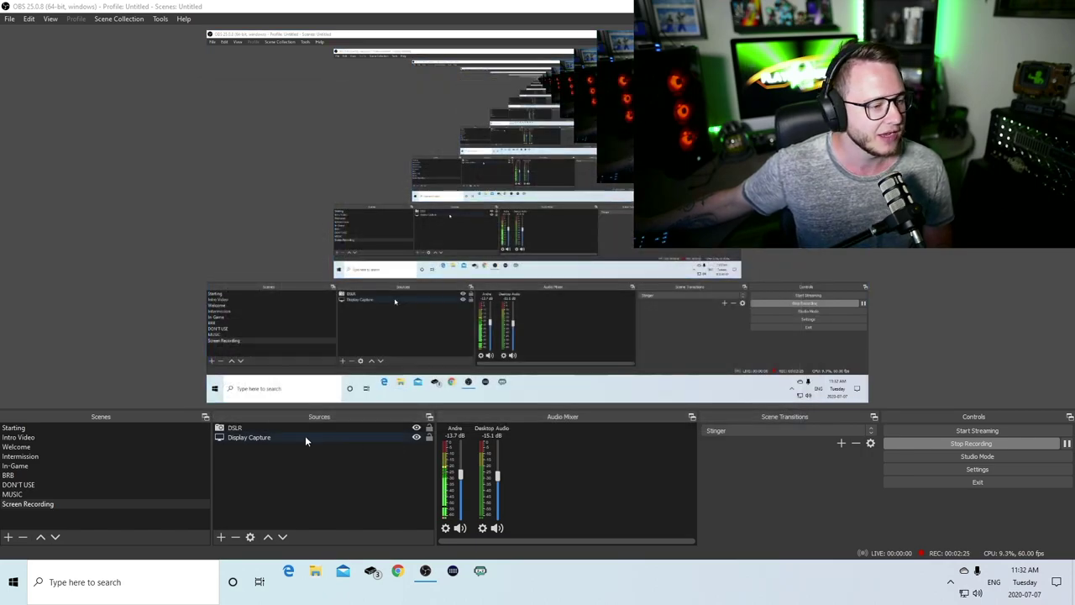
# Create looping media source PL1 using P2G\Playlist 1.wav and apply its settings
pyautogui.click(100, 506)
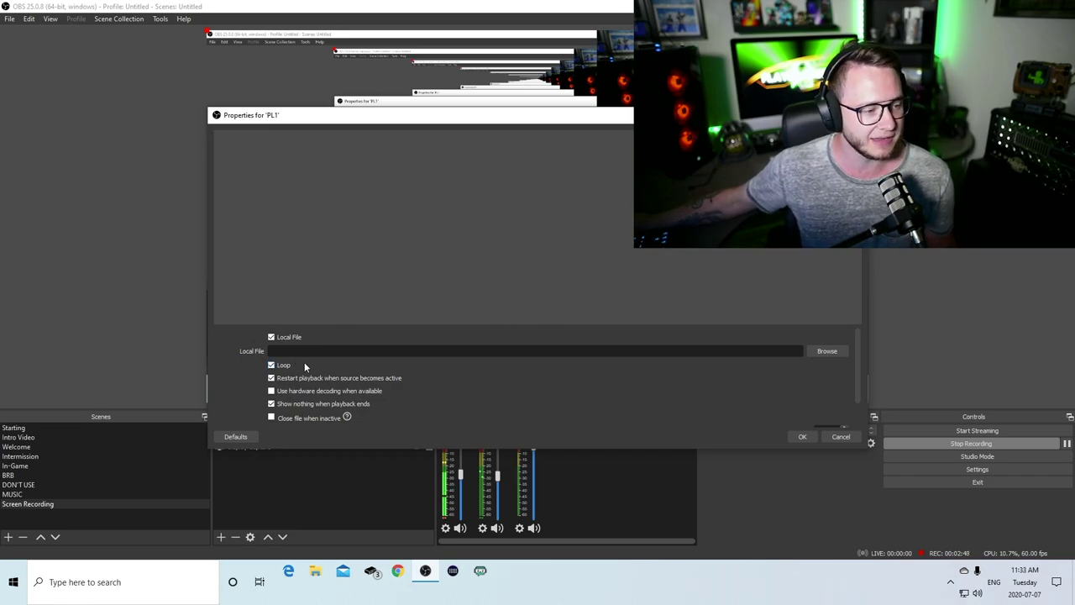
pyautogui.click(816, 350)
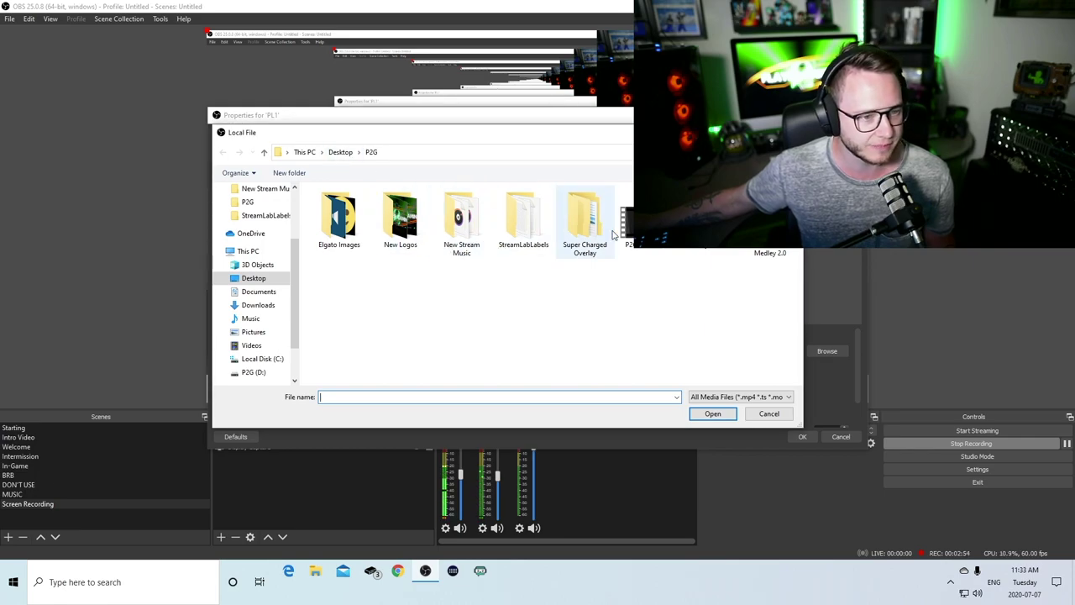
pyautogui.write('Playlist 1')
pyautogui.press('Return')
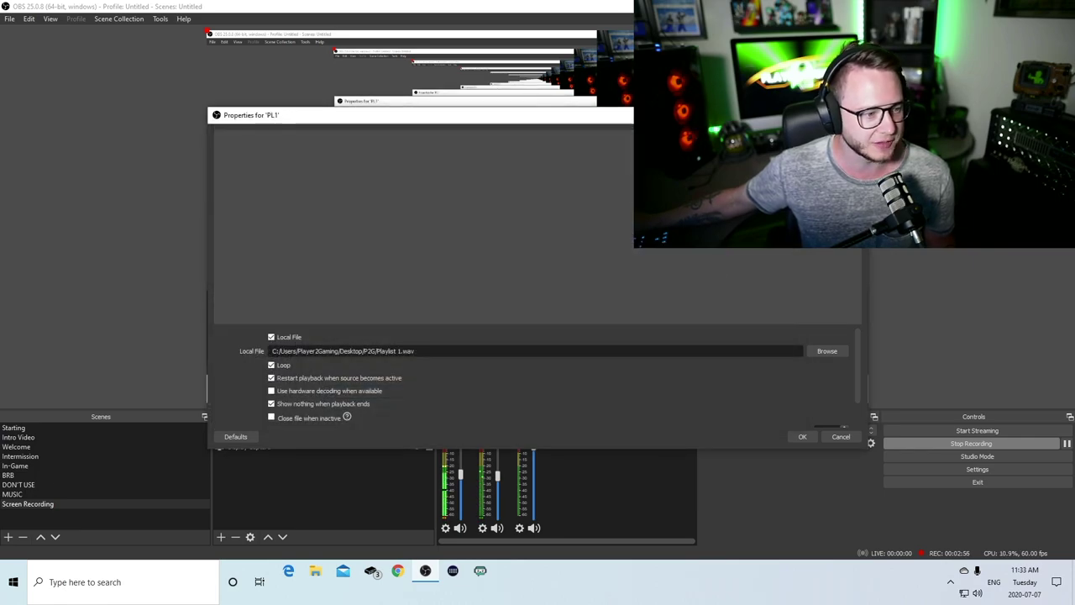
pyautogui.click(800, 436)
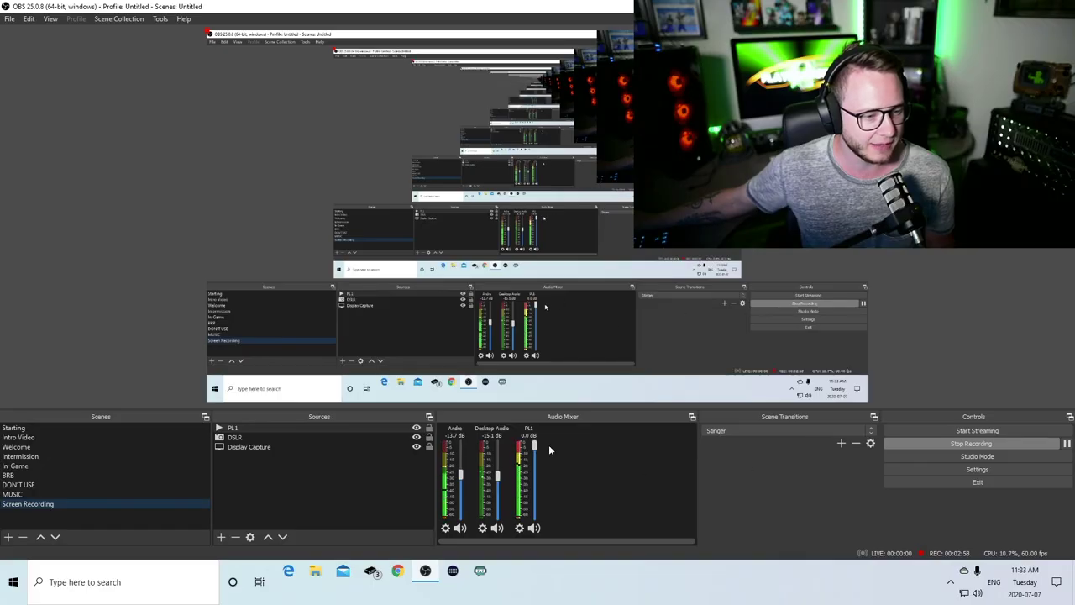